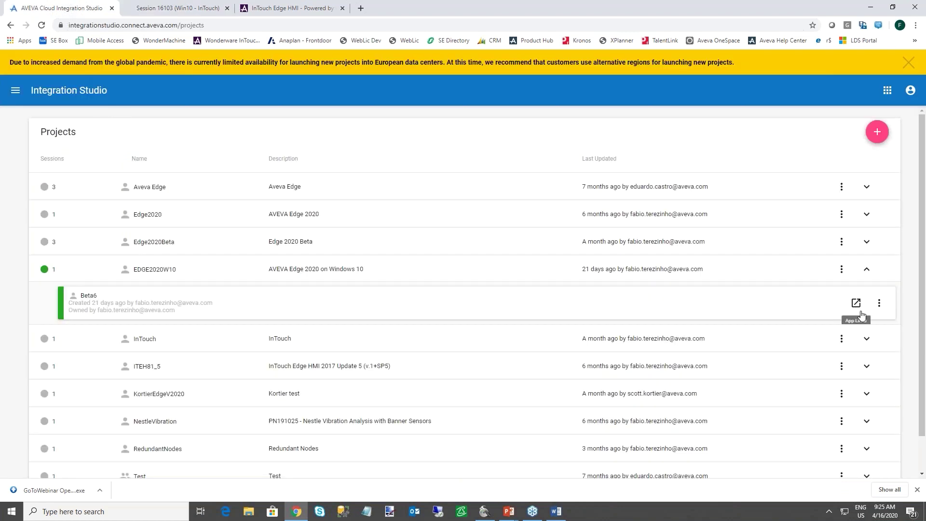
# Switch to the remote session browser tab showing AVEVA Edge with PCDemo.APP loaded
pyautogui.click(173, 11)
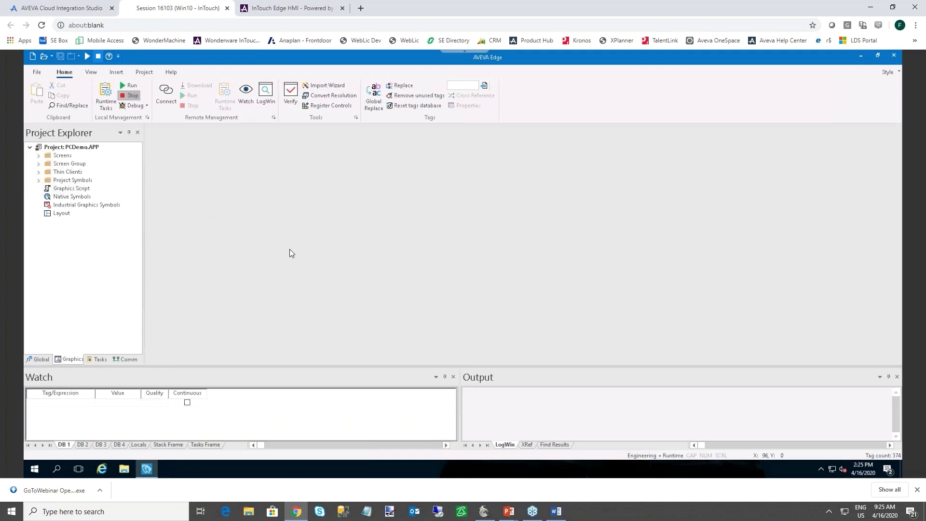
pyautogui.click(170, 72)
pyautogui.click(219, 94)
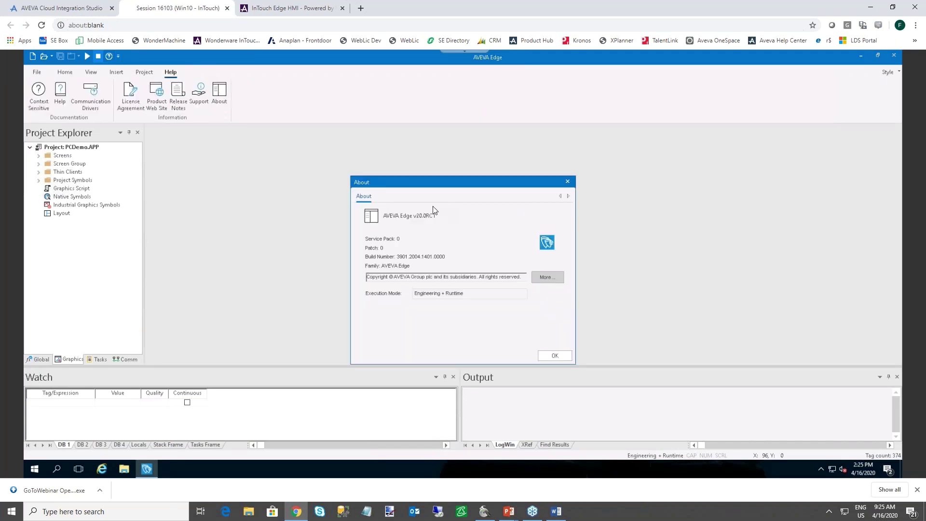
pyautogui.click(552, 354)
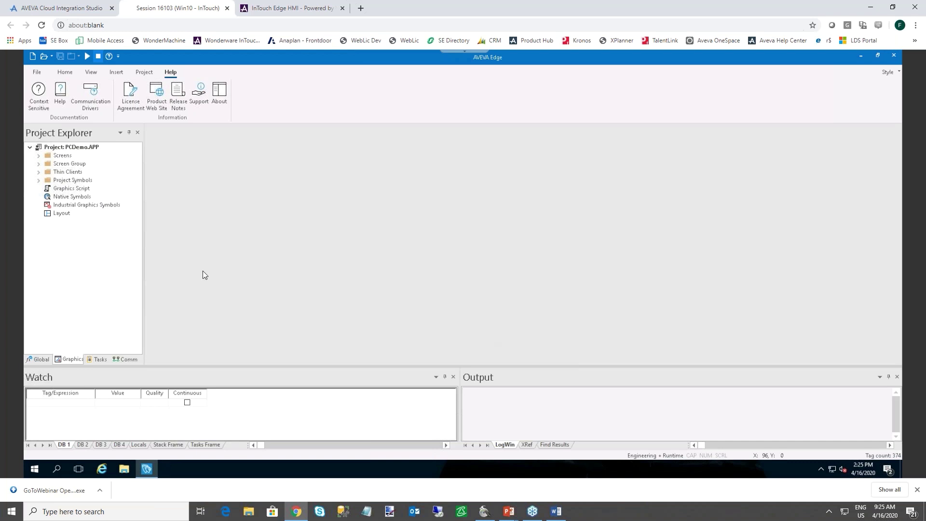
pyautogui.click(66, 73)
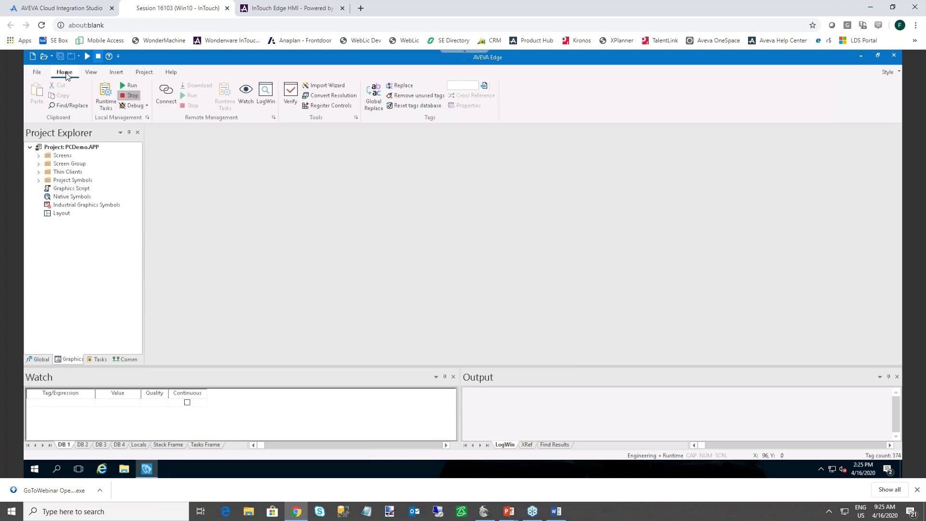
# Glance at Recent Projects, then expand Screens and inspect the Features_ActiveObjects context menu
pyautogui.click(36, 72)
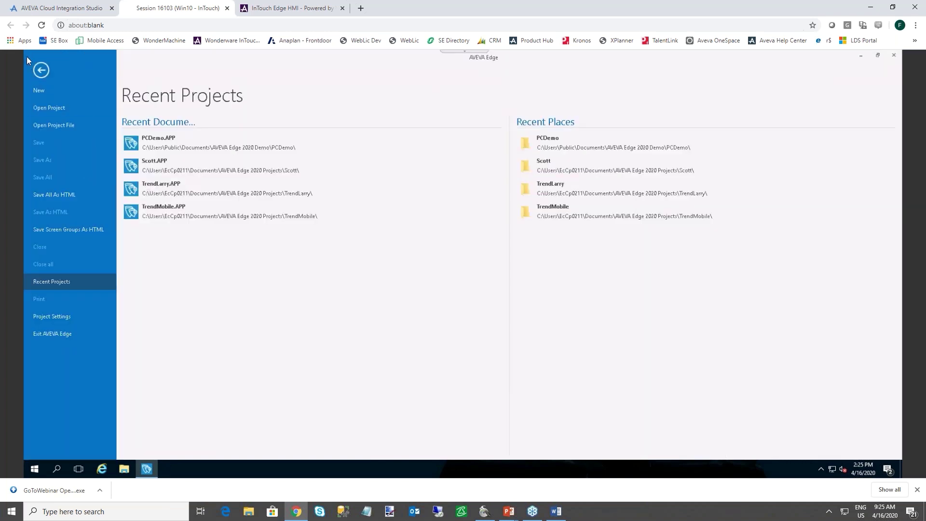
pyautogui.click(42, 72)
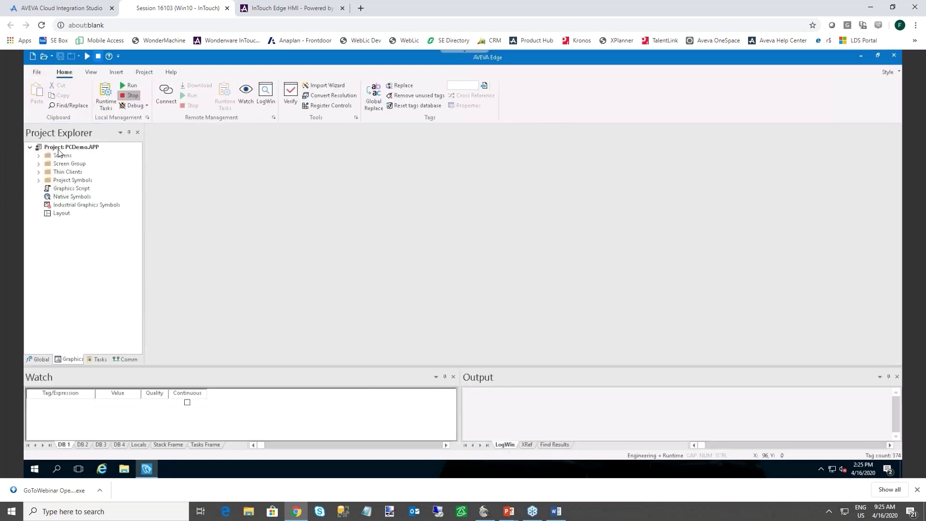
pyautogui.doubleClick(66, 162)
pyautogui.rightClick(79, 166)
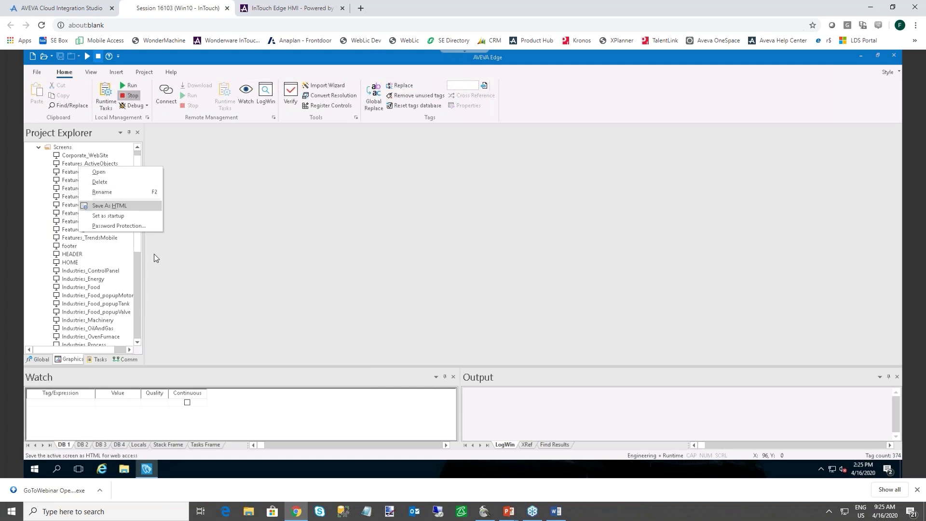
pyautogui.click(154, 403)
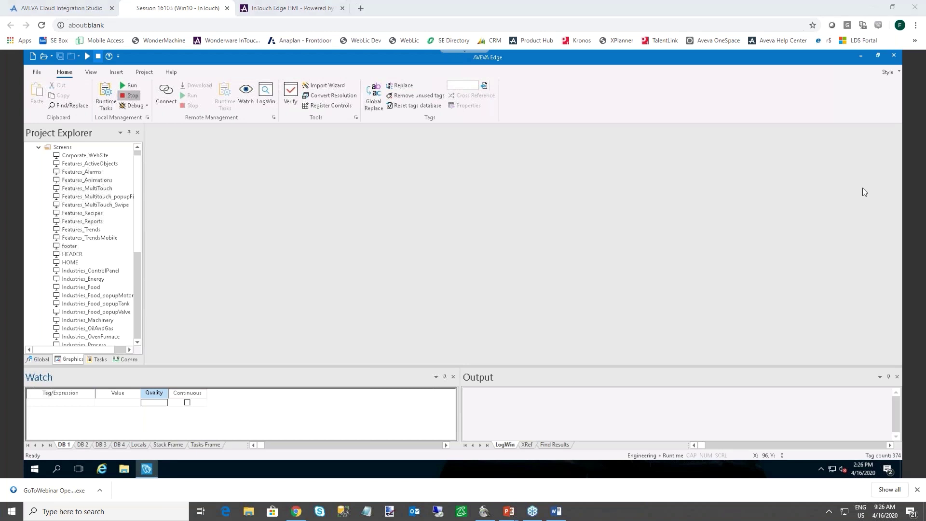
pyautogui.click(894, 74)
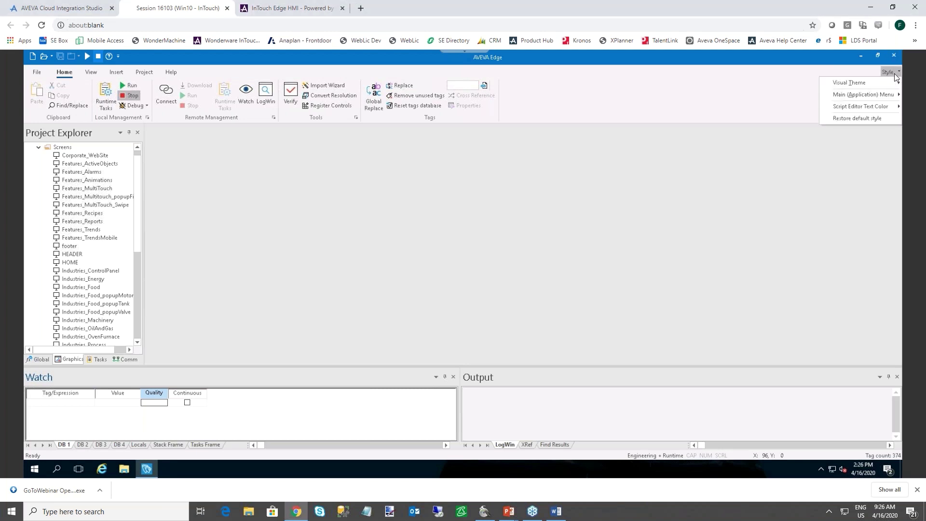
pyautogui.moveTo(865, 82)
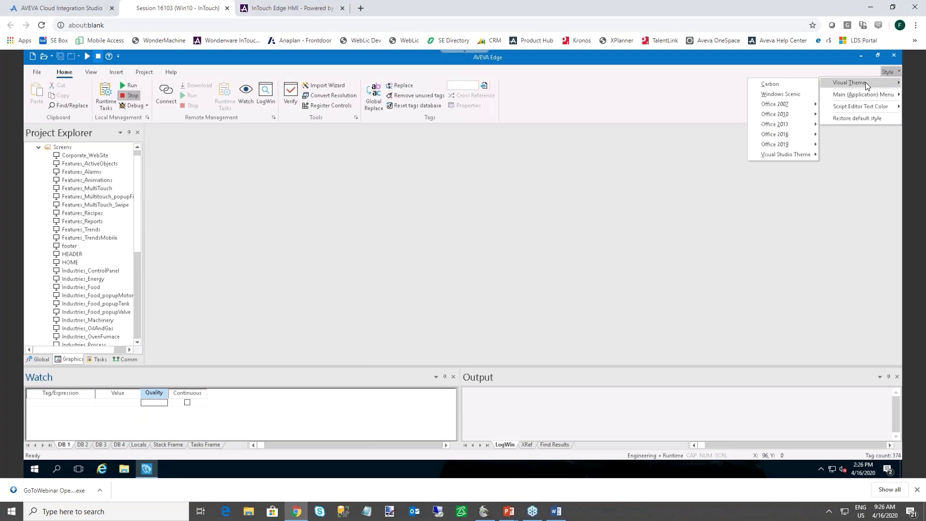
pyautogui.click(780, 82)
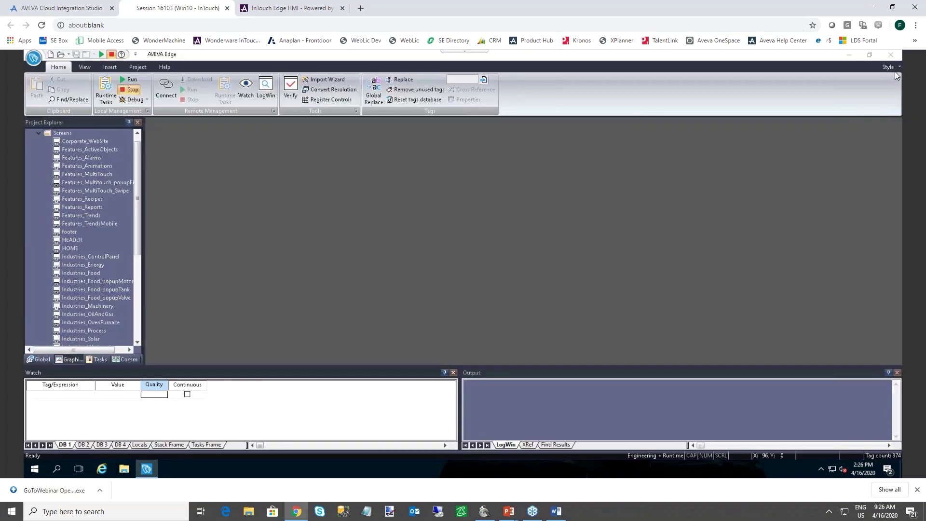
pyautogui.click(894, 68)
pyautogui.moveTo(858, 80)
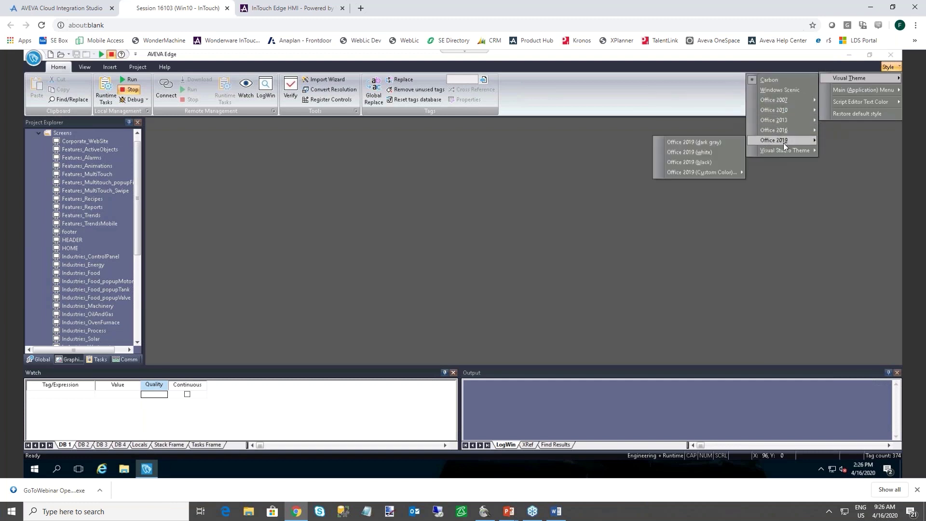
pyautogui.moveTo(775, 155)
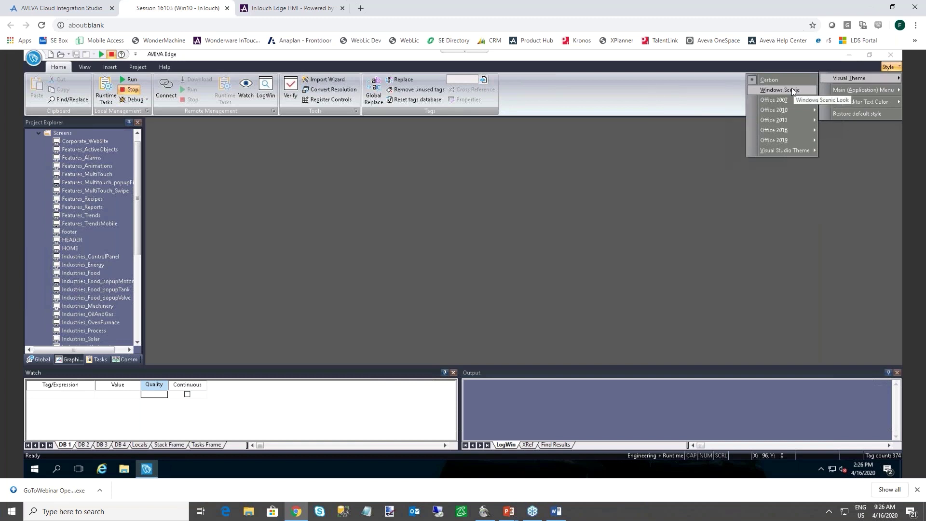
pyautogui.click(777, 89)
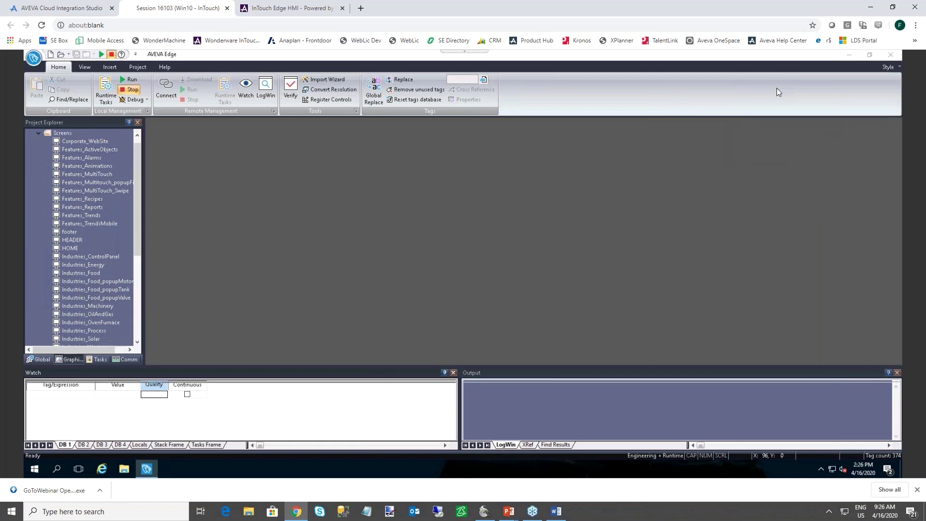
pyautogui.click(890, 67)
pyautogui.click(861, 114)
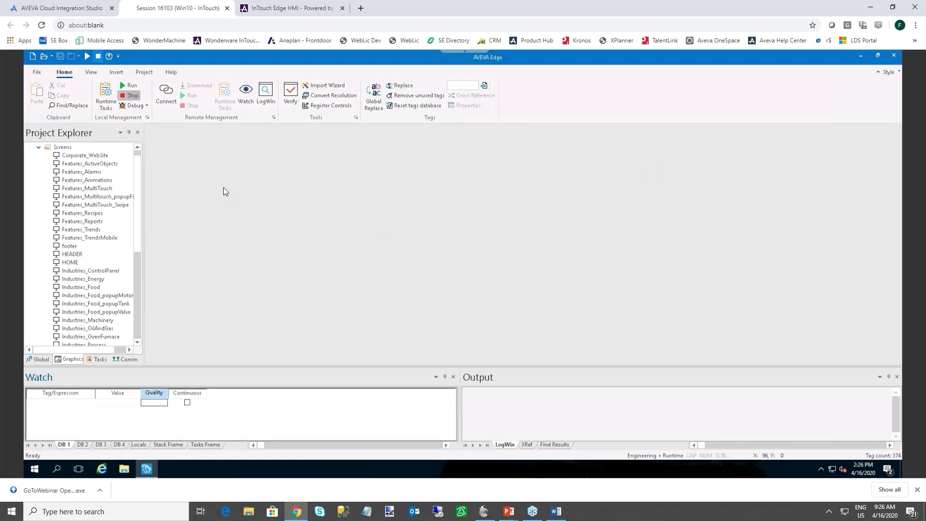
pyautogui.click(142, 75)
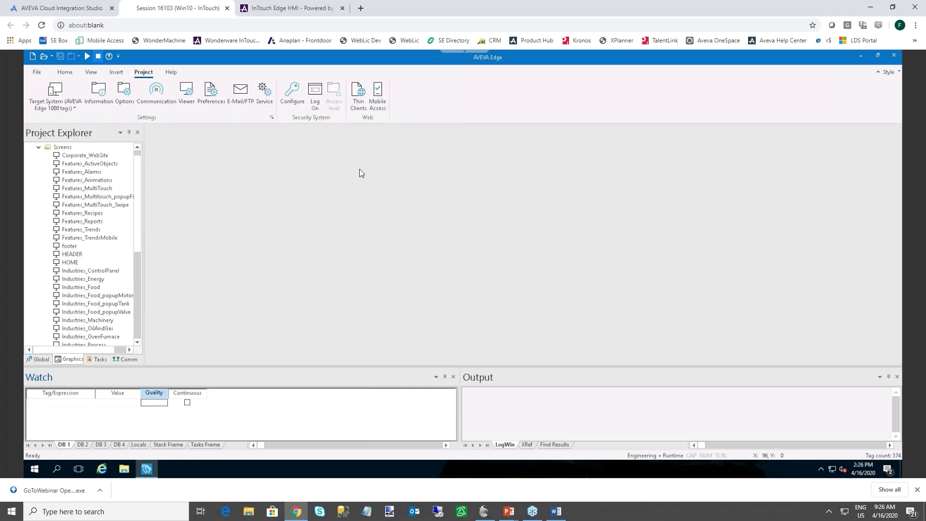
pyautogui.click(418, 153)
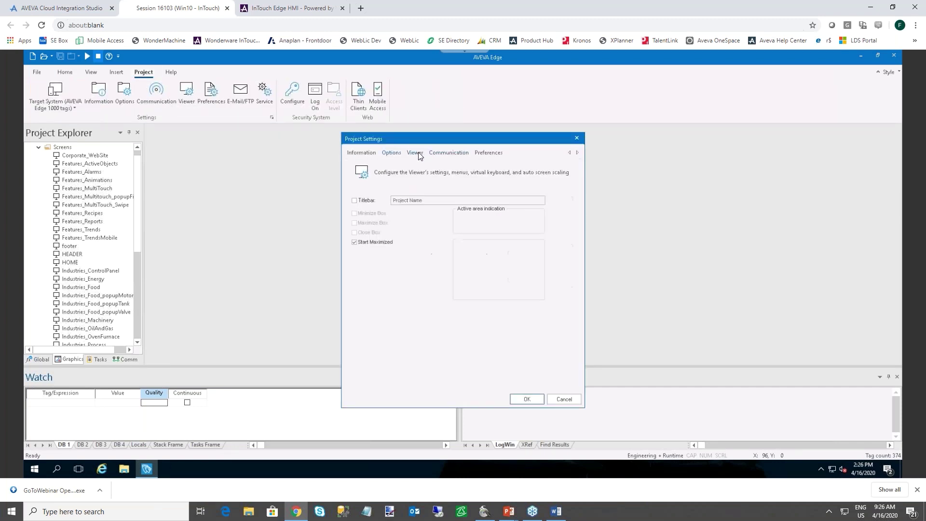
pyautogui.click(487, 154)
pyautogui.click(359, 154)
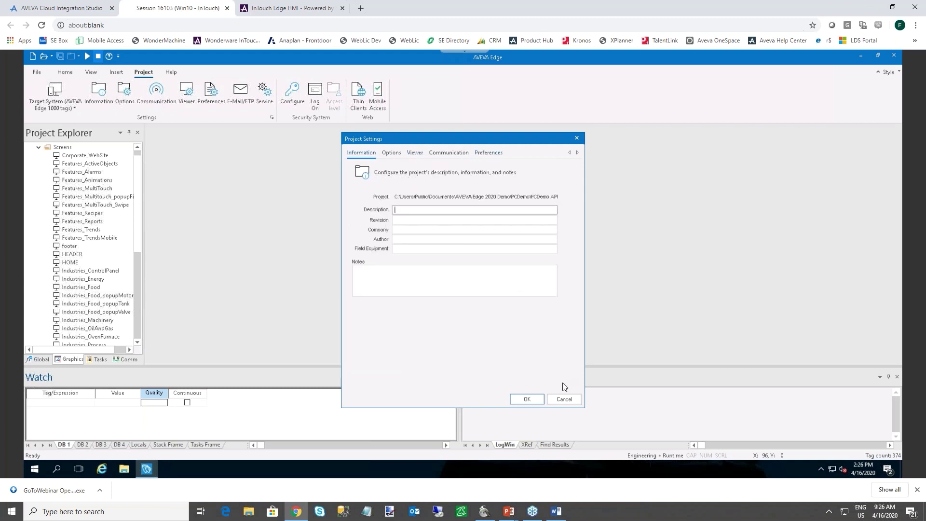
pyautogui.click(563, 403)
pyautogui.click(515, 416)
pyautogui.rightClick(515, 415)
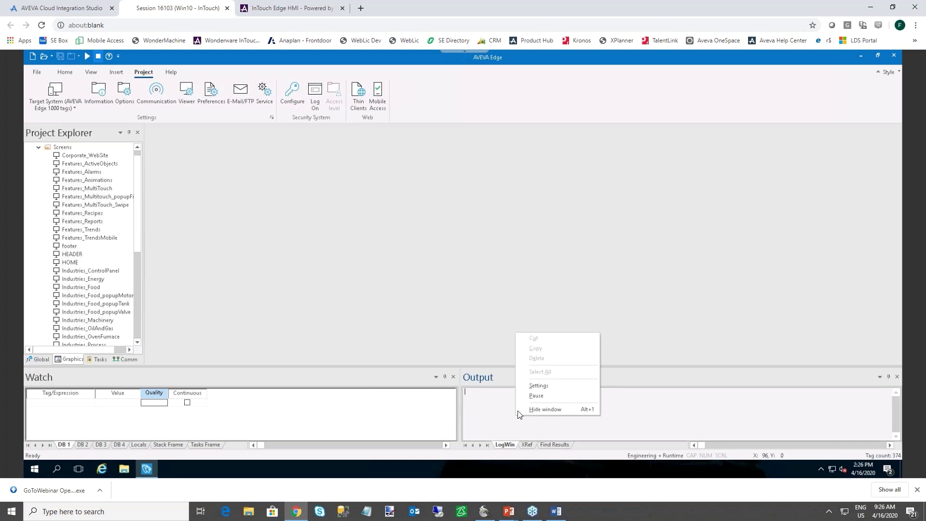
pyautogui.click(534, 386)
pyautogui.click(397, 227)
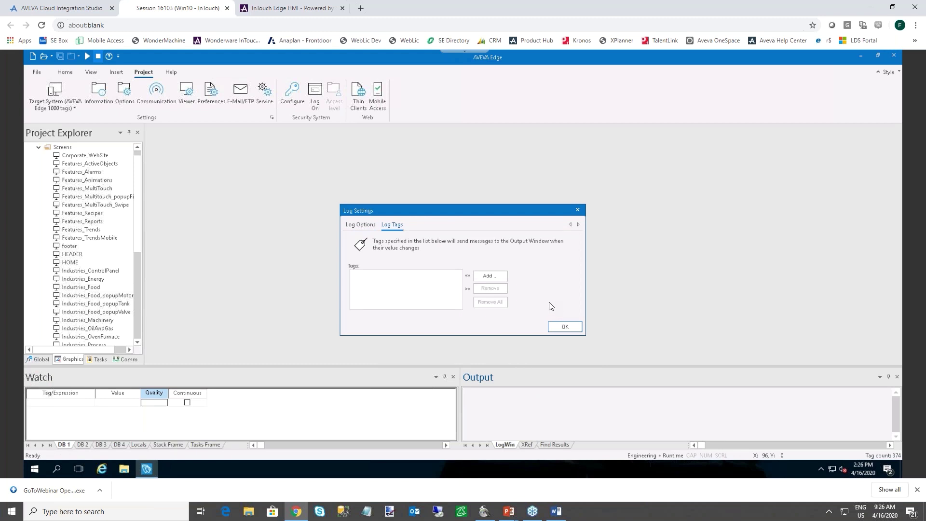
pyautogui.click(561, 327)
pyautogui.click(560, 327)
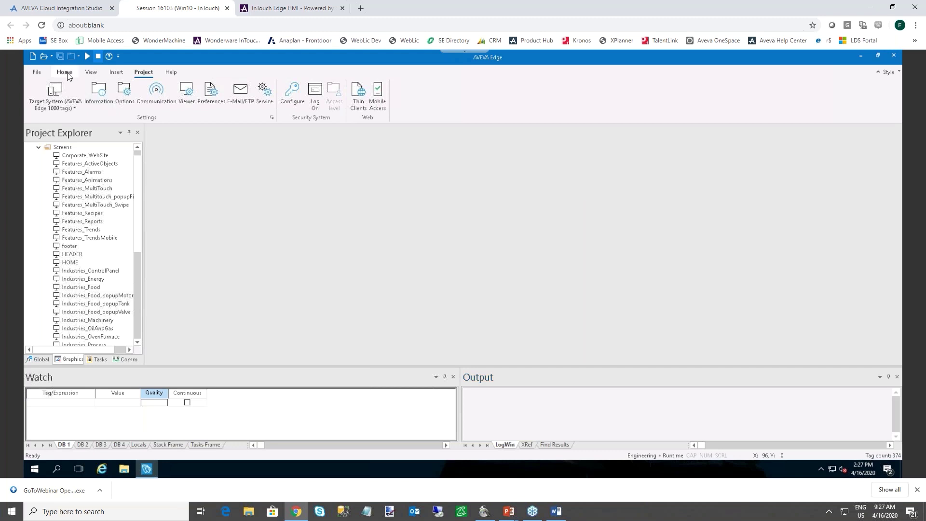
# Collapse Screens, show the Tasks view with Alarms expanded, then switch to the slideshow
pyautogui.click(67, 74)
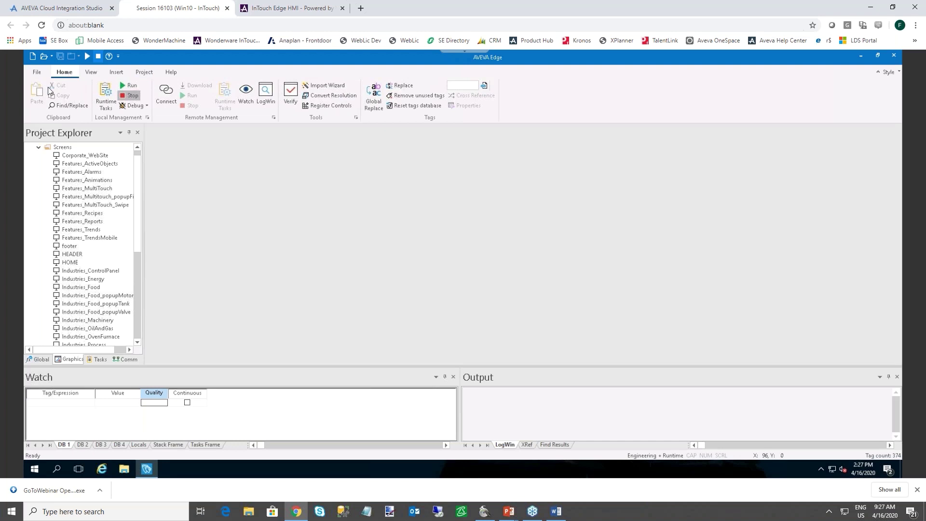
pyautogui.click(37, 148)
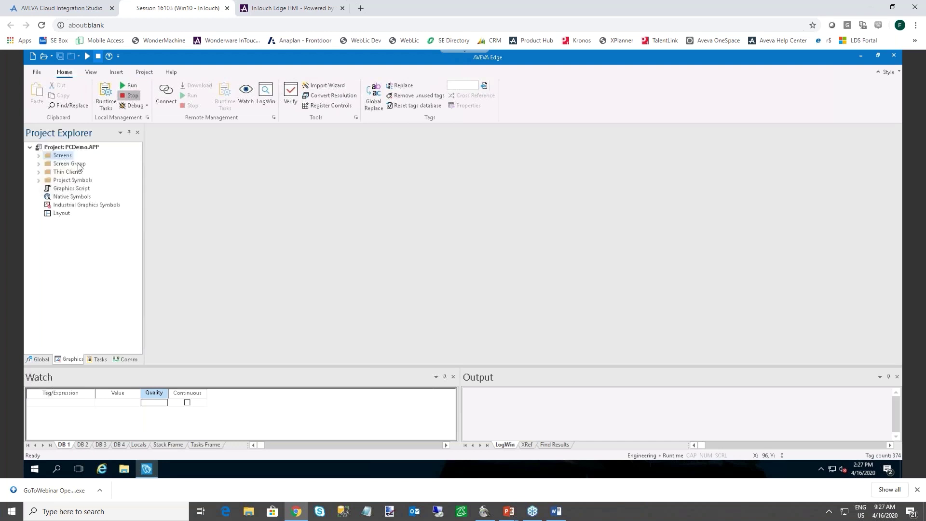
pyautogui.click(99, 359)
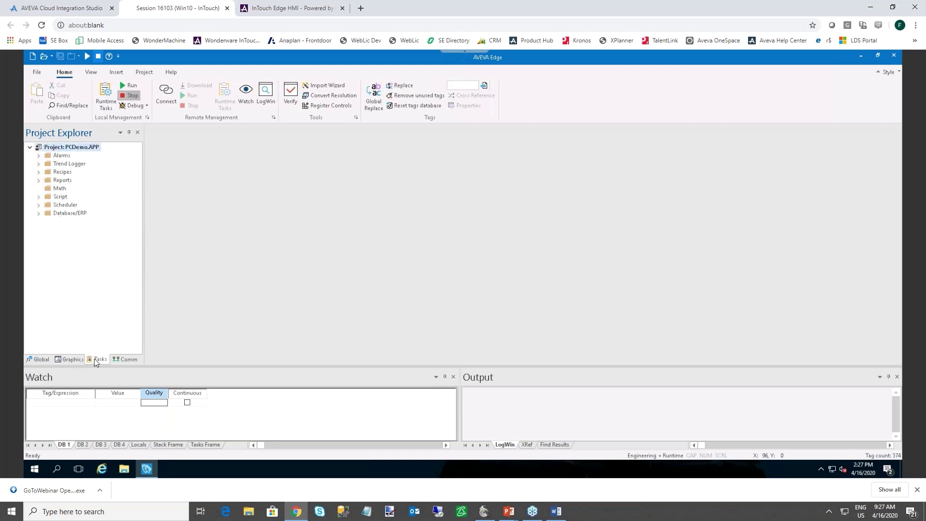
pyautogui.click(38, 155)
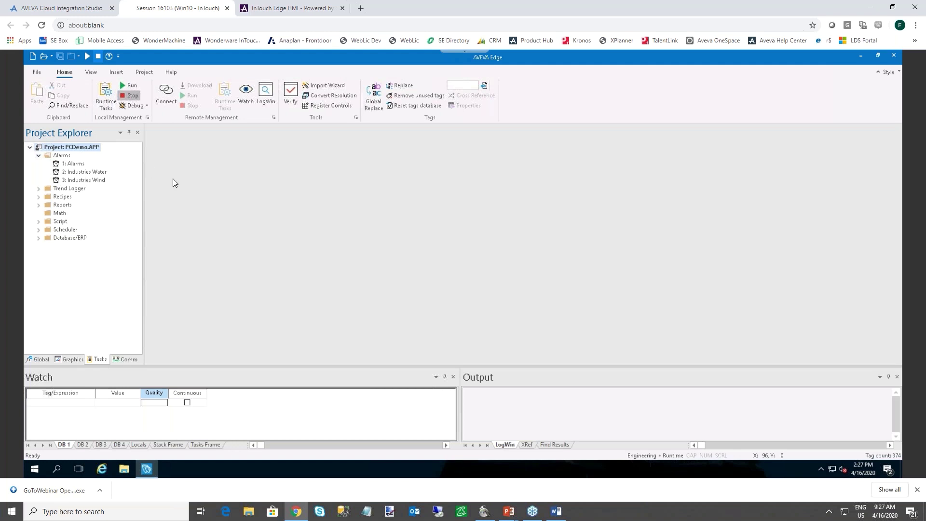
pyautogui.hotkey('alt', 'Tab')
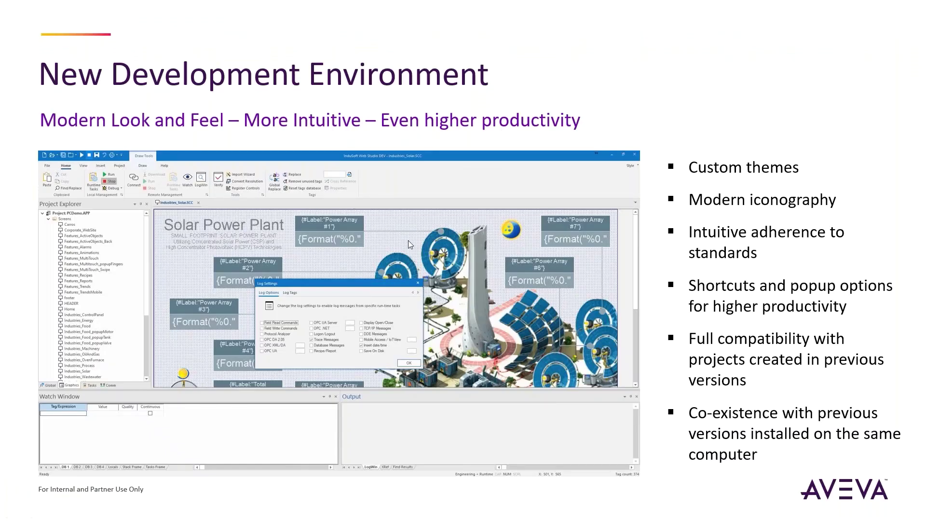
# Advance to the Industrial Graphics slide and return to the AVEVA Edge session
pyautogui.press('Right')
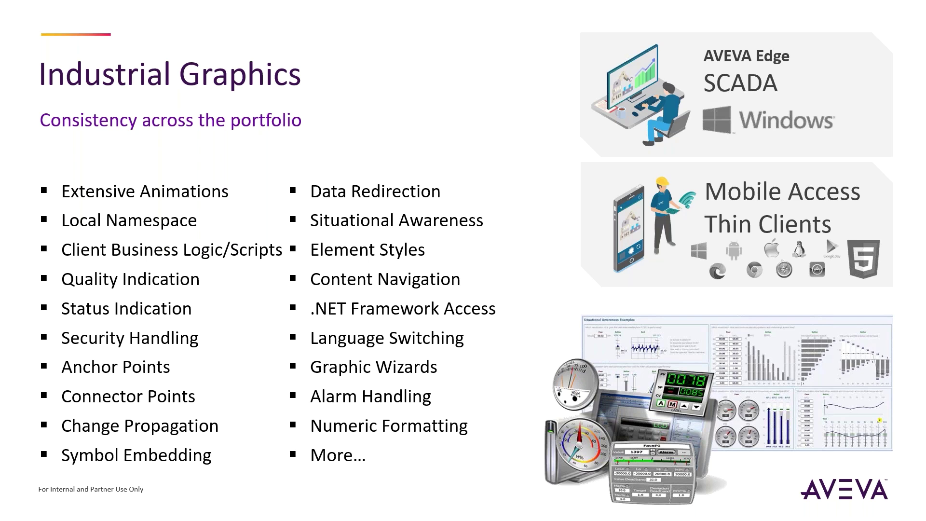
pyautogui.hotkey('alt', 'Tab')
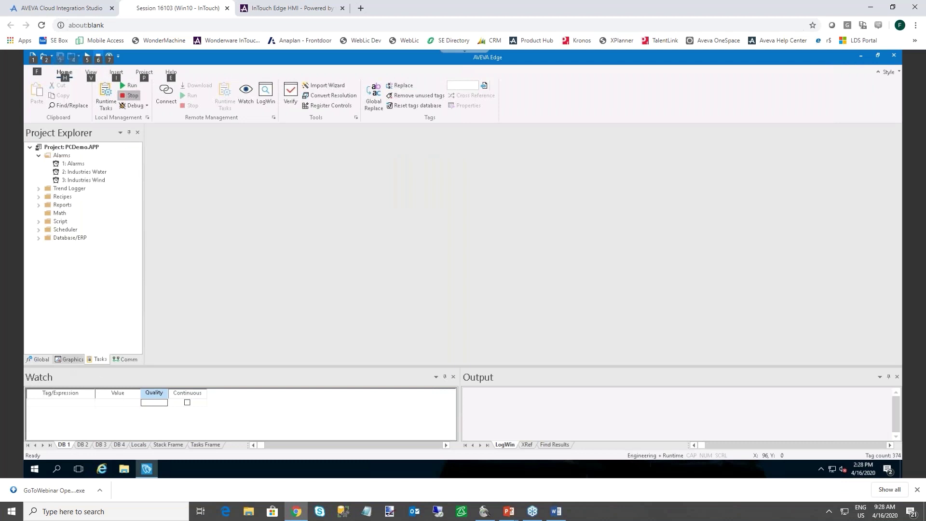
# From the Graphics view, insert a new screen with the default 1920×1080 attributes
pyautogui.click(69, 359)
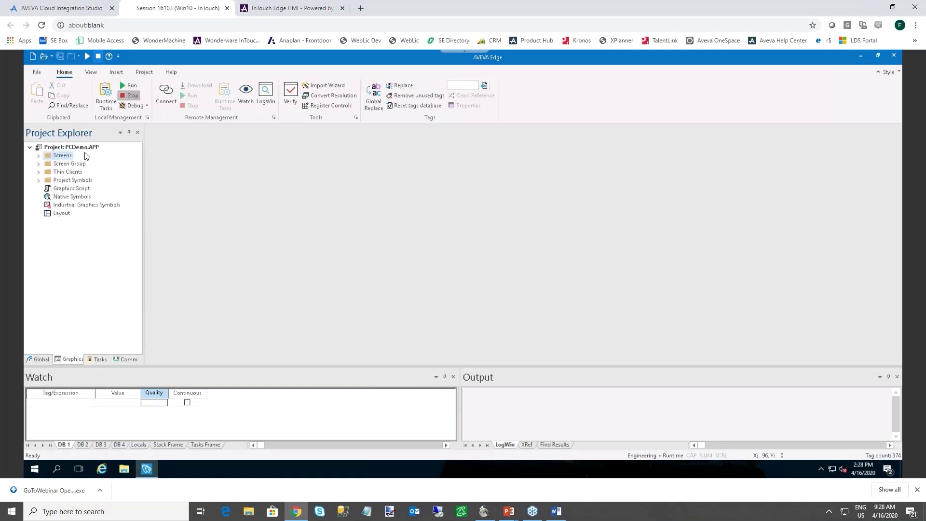
pyautogui.rightClick(61, 160)
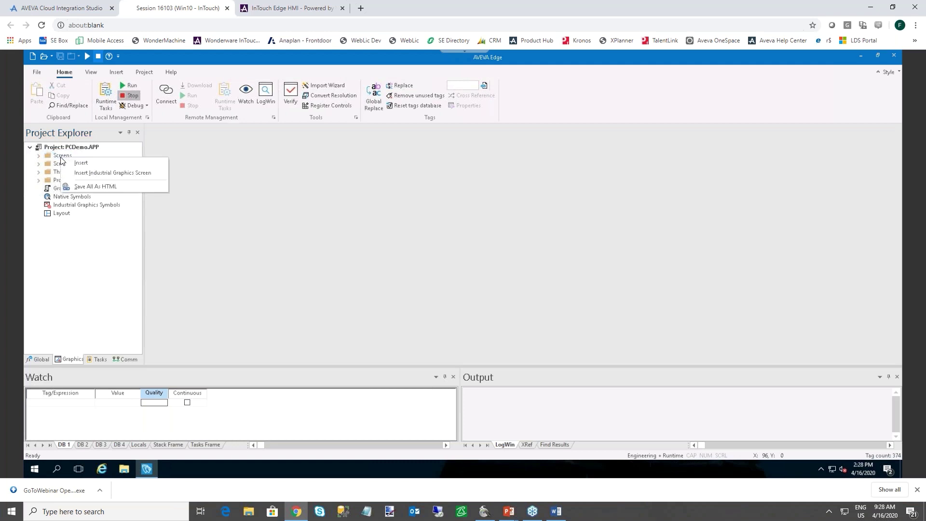
pyautogui.click(93, 163)
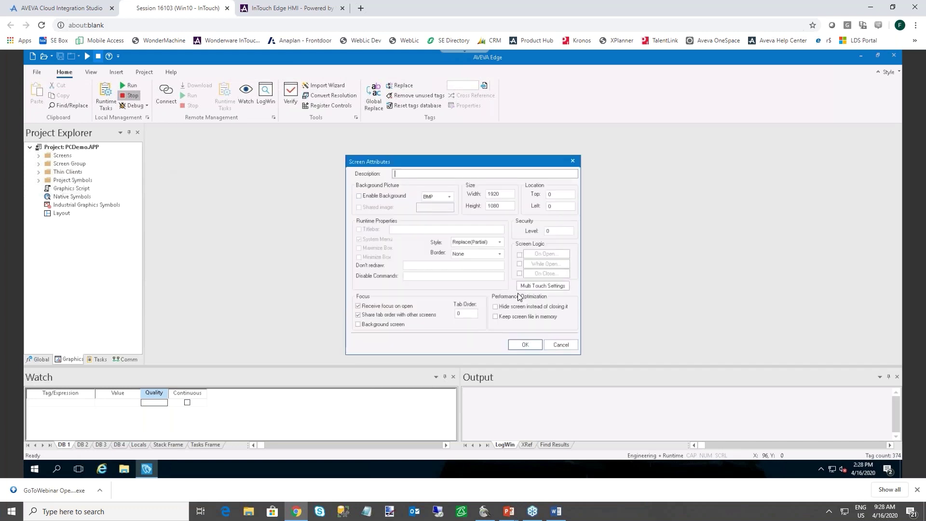
pyautogui.click(531, 346)
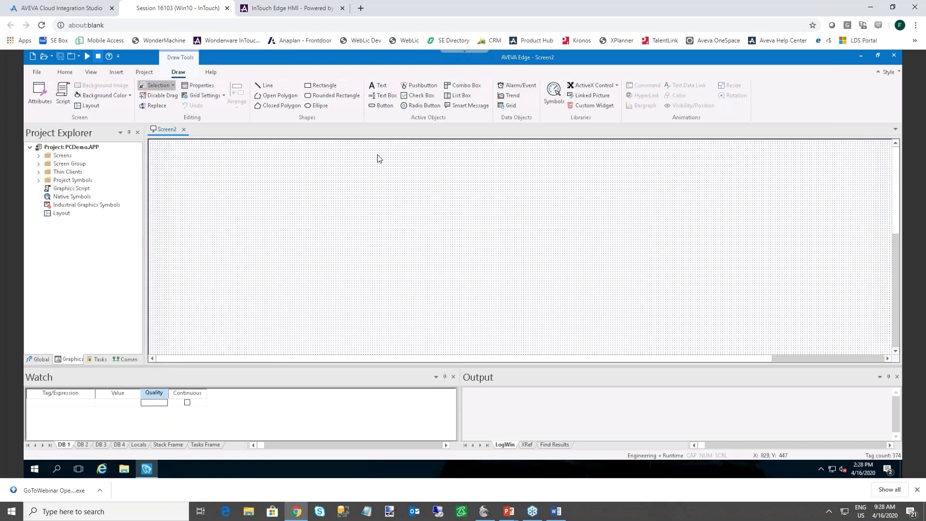
# Draw a check box, list box and button on Screen2, then close it without saving
pyautogui.click(322, 86)
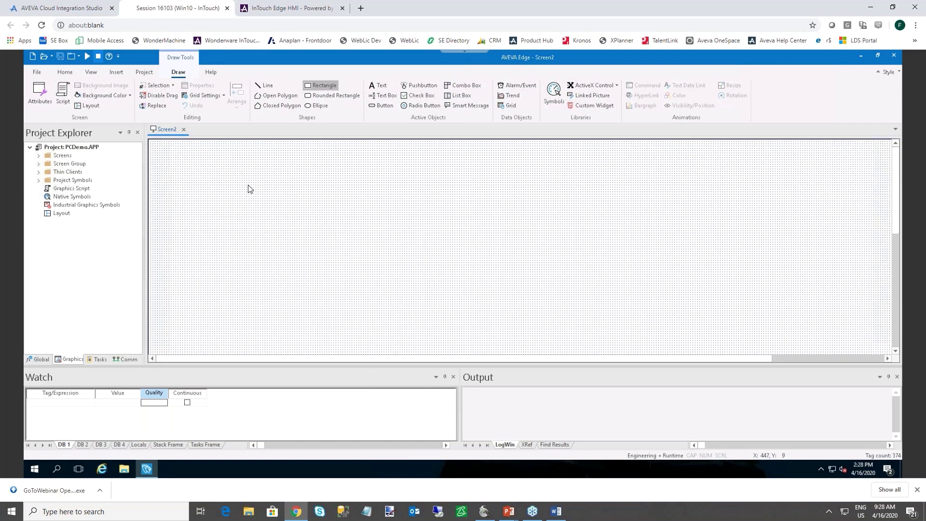
pyautogui.click(416, 96)
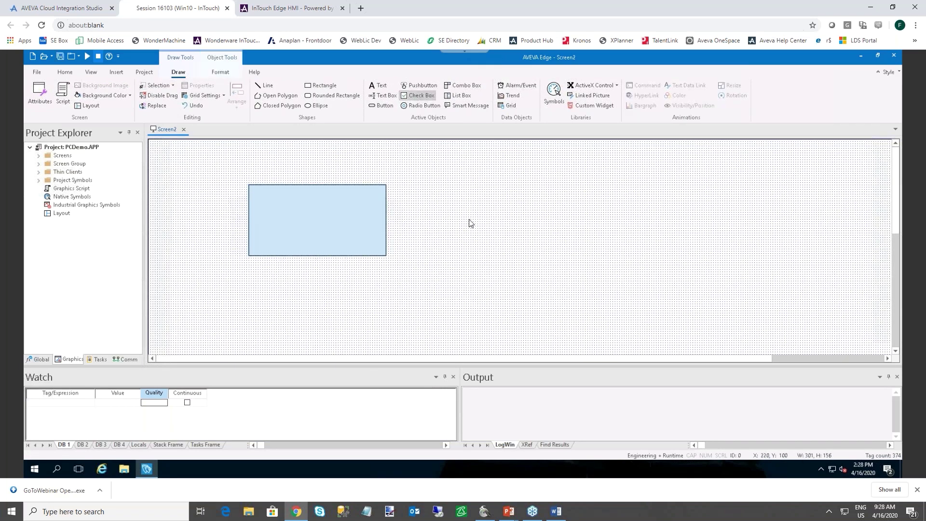
pyautogui.moveTo(438, 187); pyautogui.dragTo(523, 271)
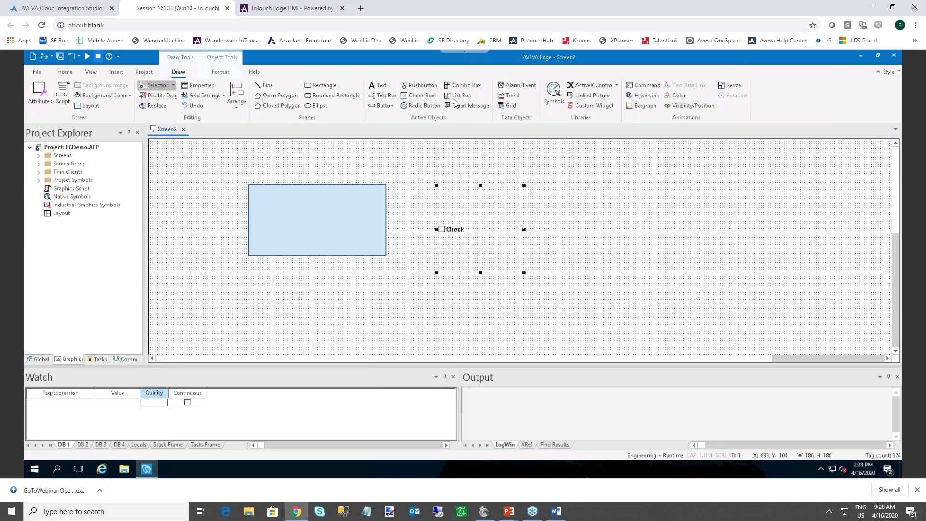
pyautogui.click(459, 96)
pyautogui.moveTo(635, 224); pyautogui.dragTo(662, 246)
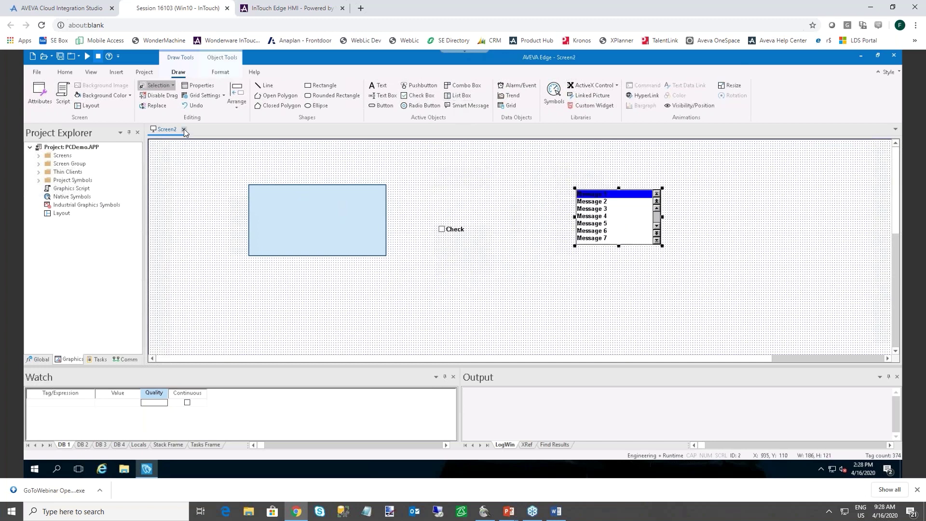
pyautogui.click(381, 106)
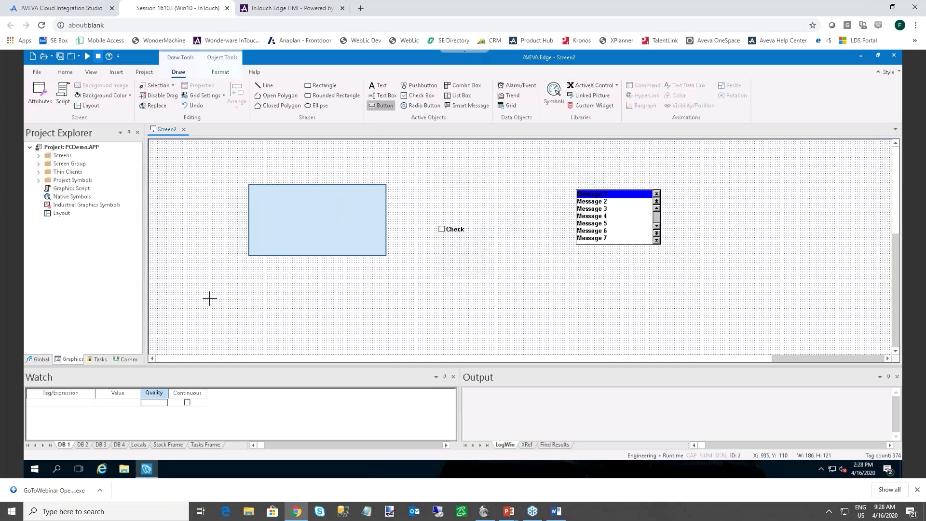
pyautogui.moveTo(208, 295); pyautogui.dragTo(307, 339)
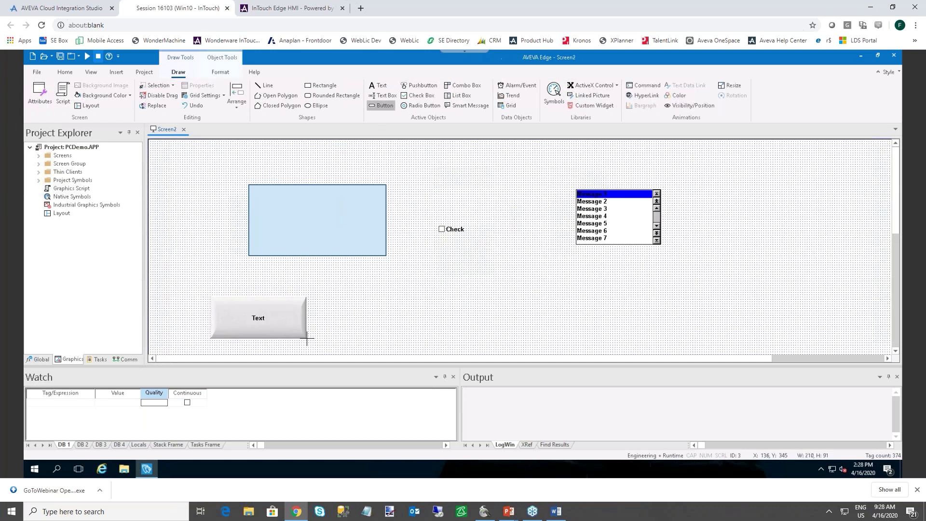
pyautogui.click(183, 129)
pyautogui.click(466, 281)
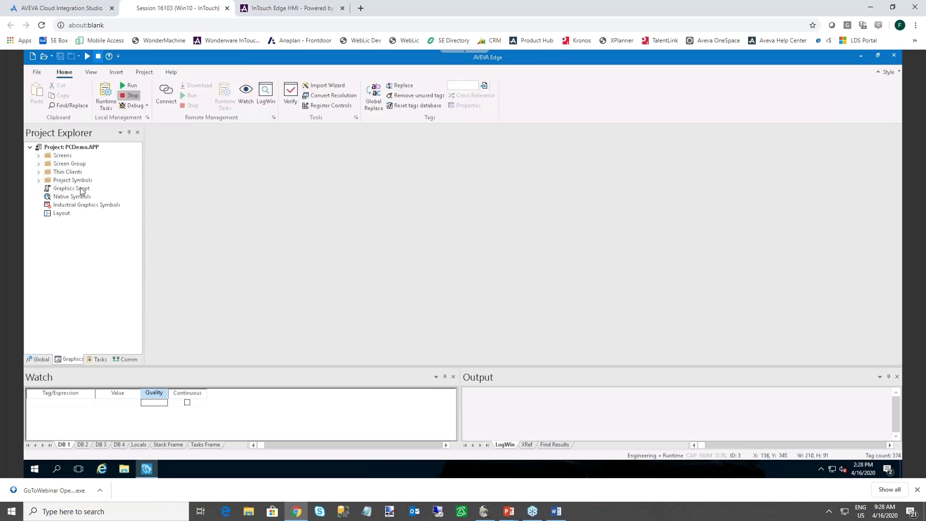
# Insert Industrial Graphics screen Screen1 at the default 1920 × 1080 size
pyautogui.rightClick(59, 157)
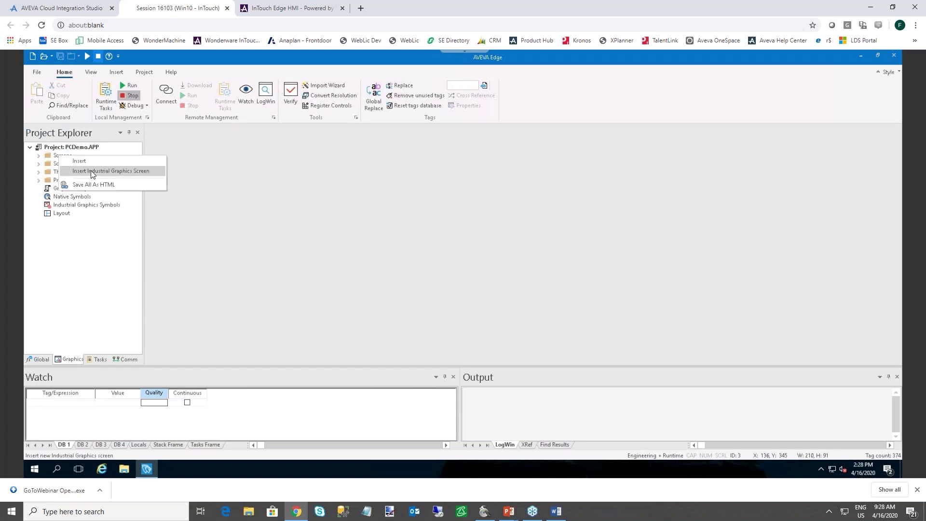
pyautogui.click(90, 170)
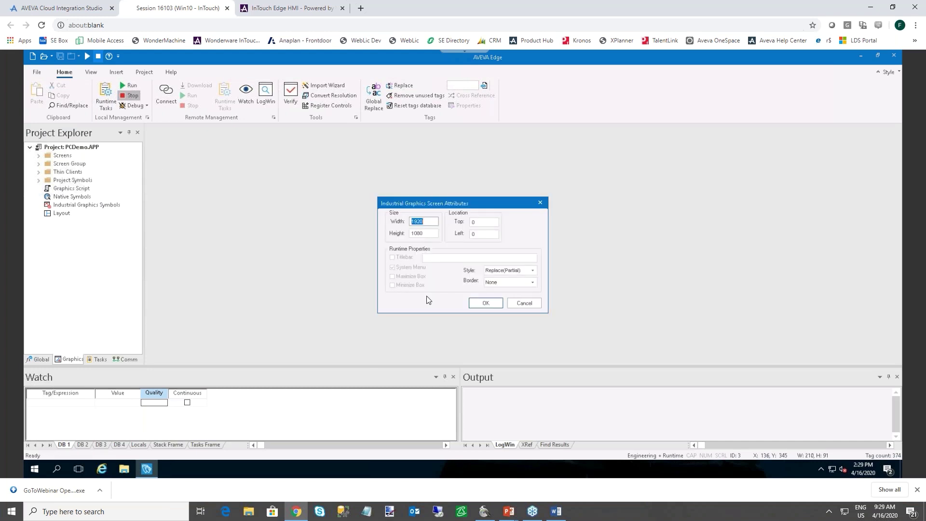
pyautogui.click(482, 304)
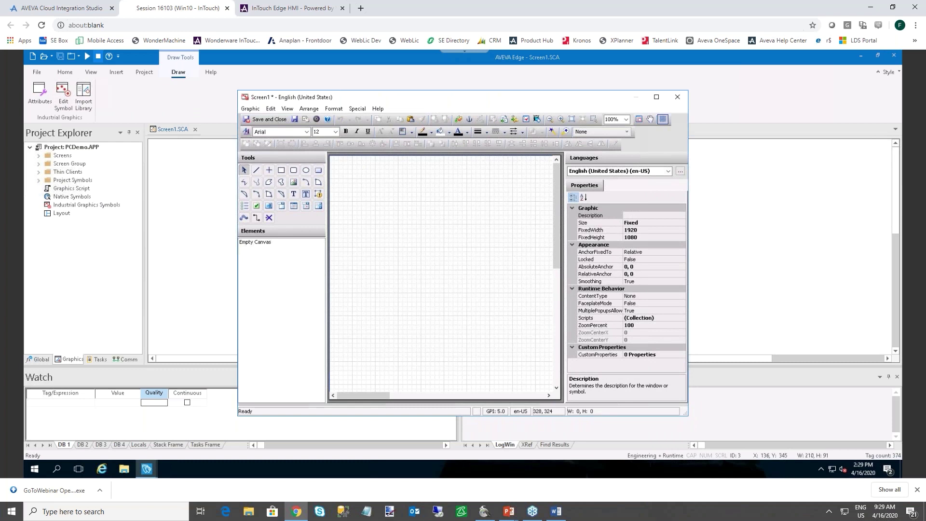
# Draw a Button1 button near the top-left of the Screen1 canvas
pyautogui.click(318, 169)
pyautogui.moveTo(347, 178); pyautogui.dragTo(425, 220)
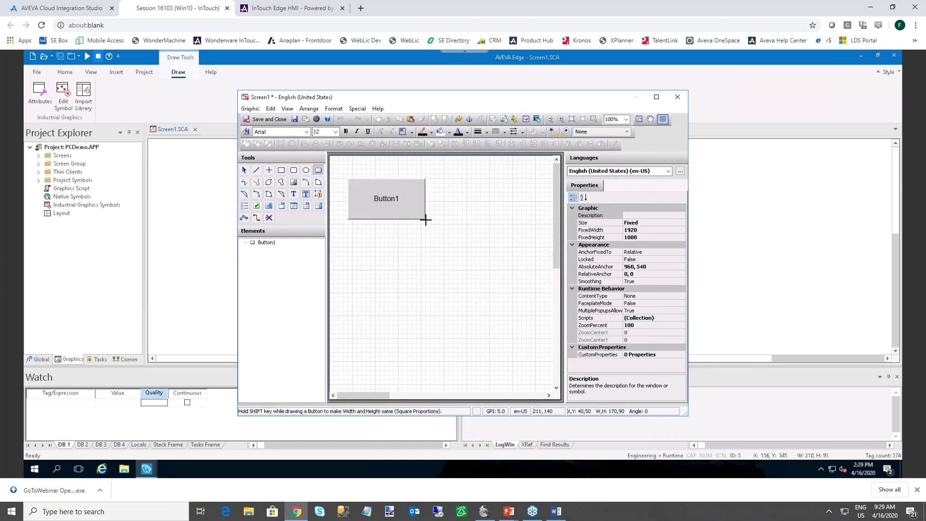
pyautogui.press('Return')
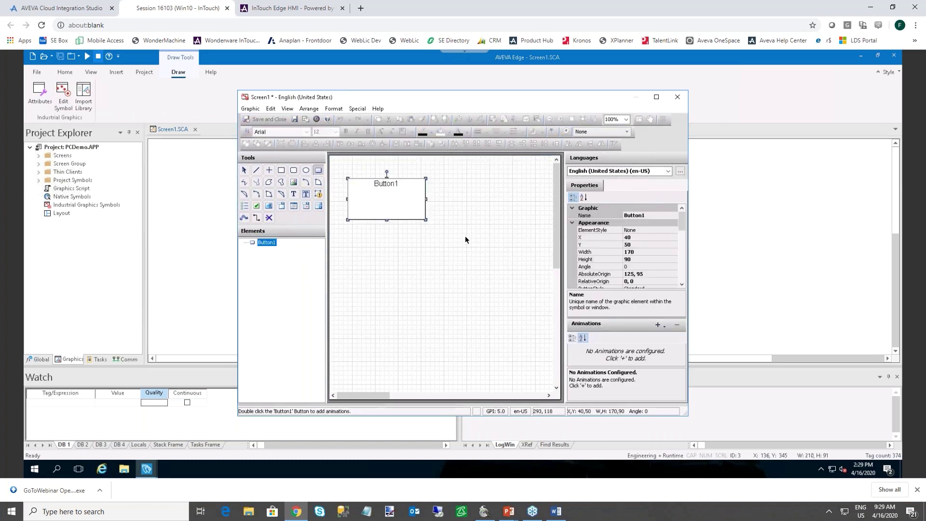
pyautogui.click(462, 240)
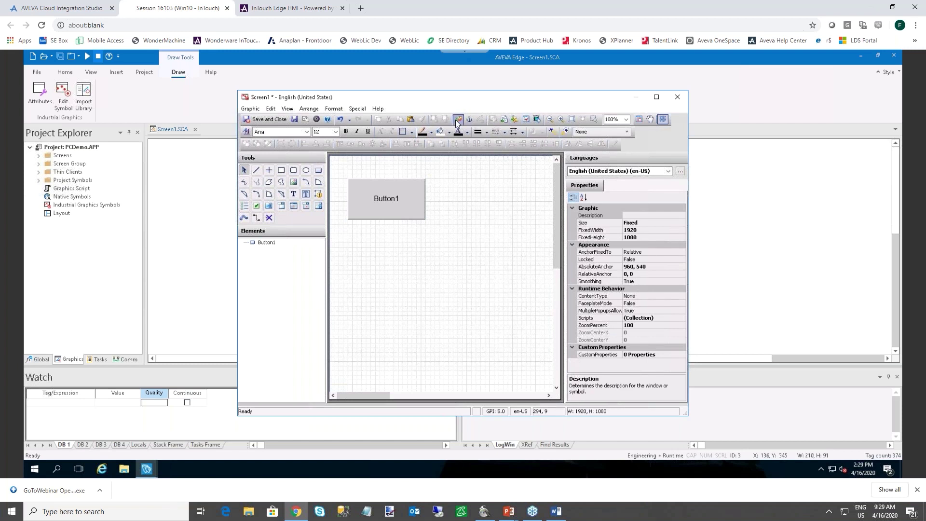
# Browse the embeddable graphics without embedding any, then close Screen1 saving changes
pyautogui.click(447, 211)
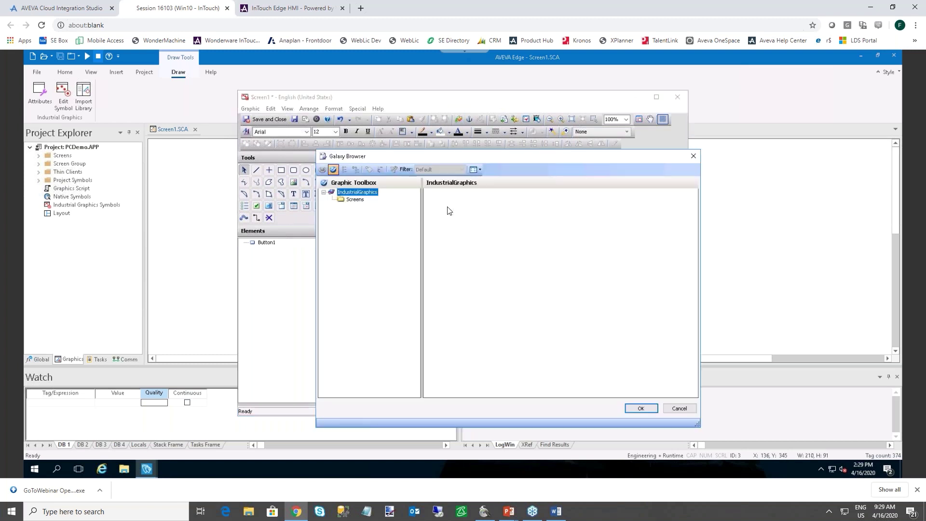
pyautogui.click(352, 199)
pyautogui.click(679, 409)
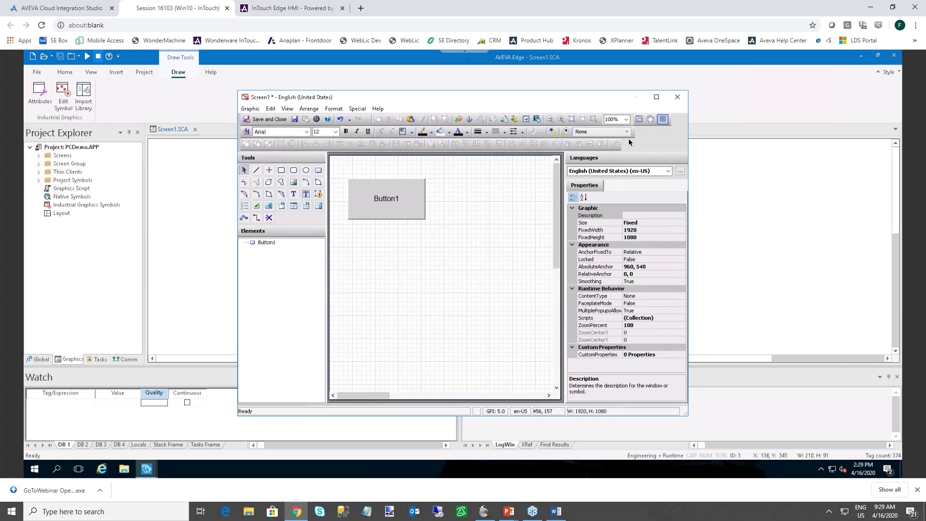
pyautogui.click(677, 96)
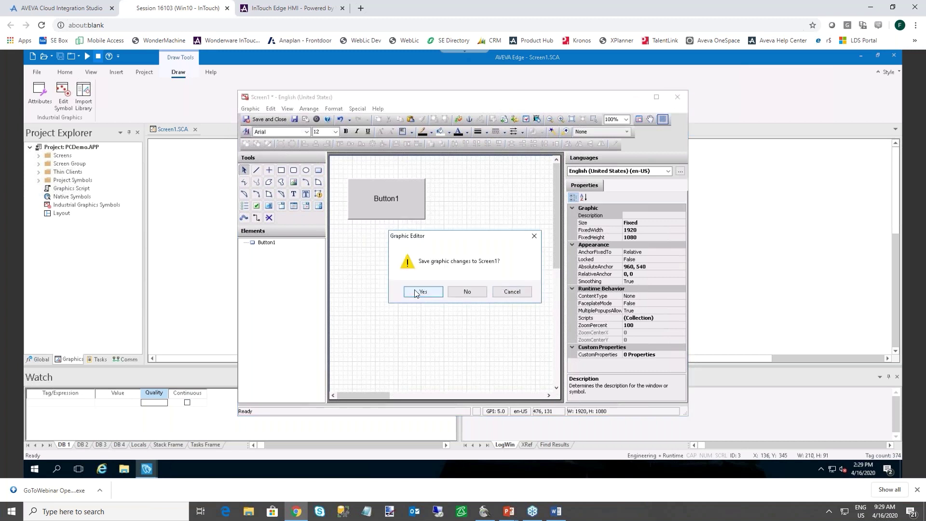
pyautogui.click(421, 291)
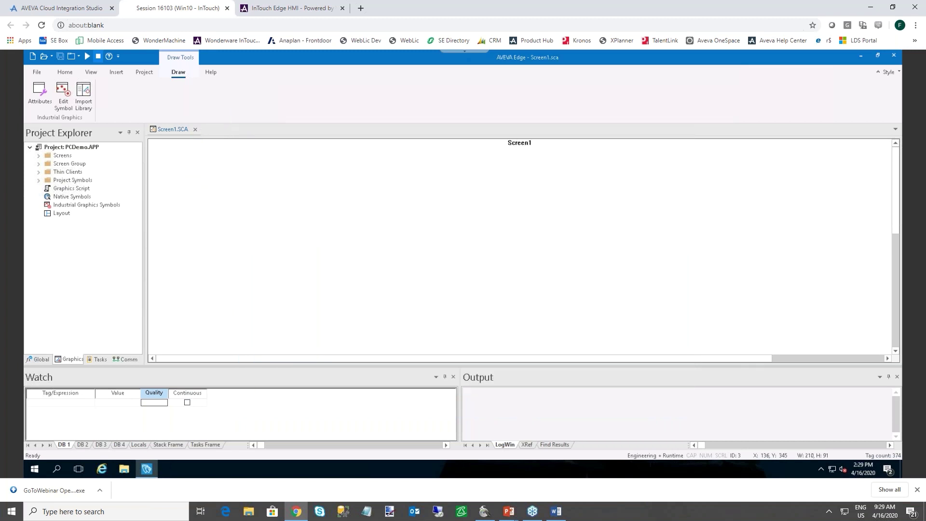
# Close the Screen1 tab and rename Screen1 to MyScreen in the Screens list
pyautogui.click(193, 130)
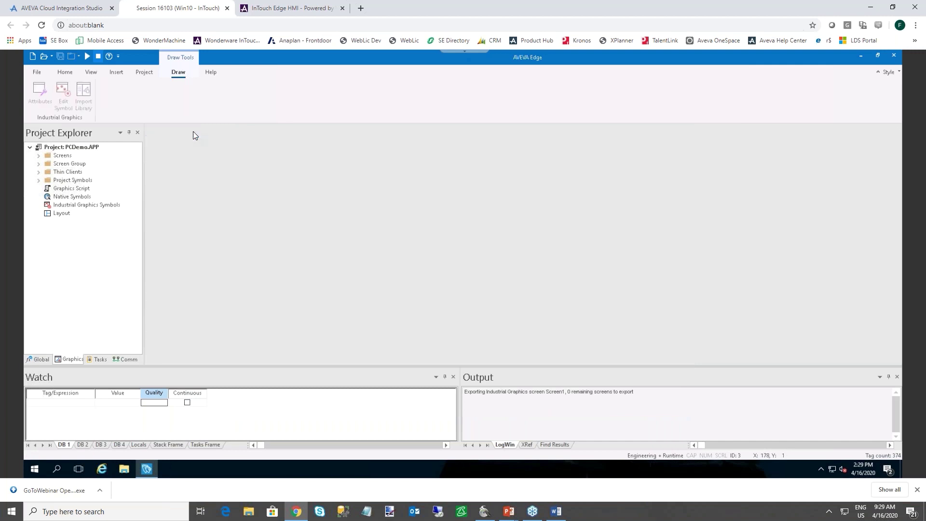
pyautogui.doubleClick(62, 156)
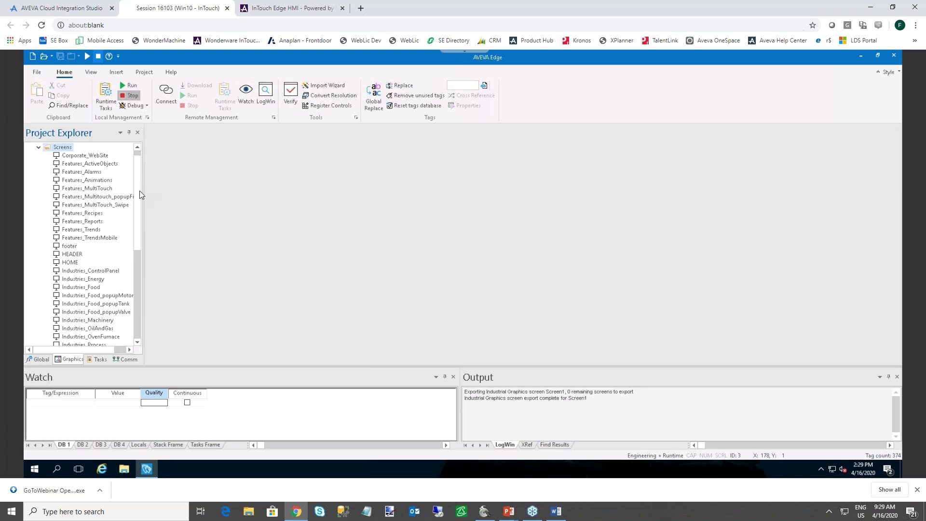
pyautogui.scroll(-7, 135, 232)
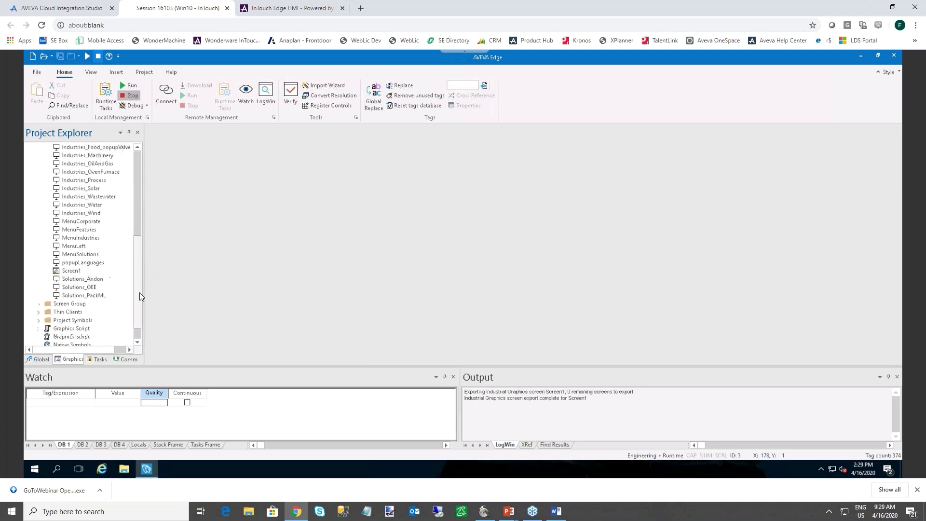
pyautogui.click(77, 255)
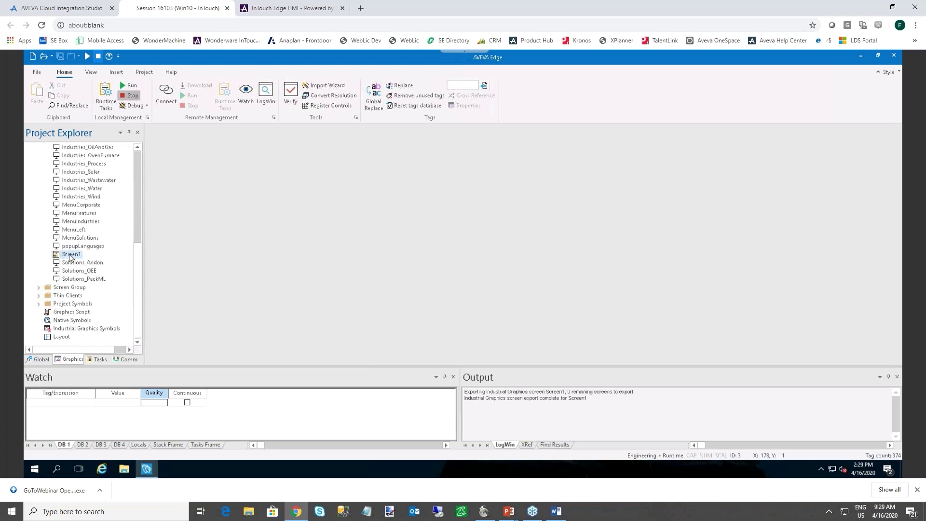
pyautogui.rightClick(73, 257)
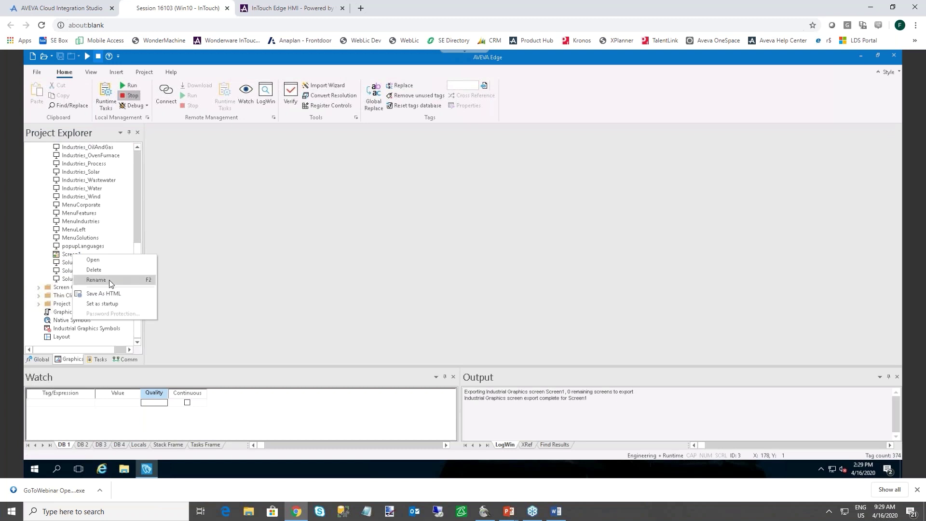
pyautogui.click(109, 279)
pyautogui.write('MainOverview')
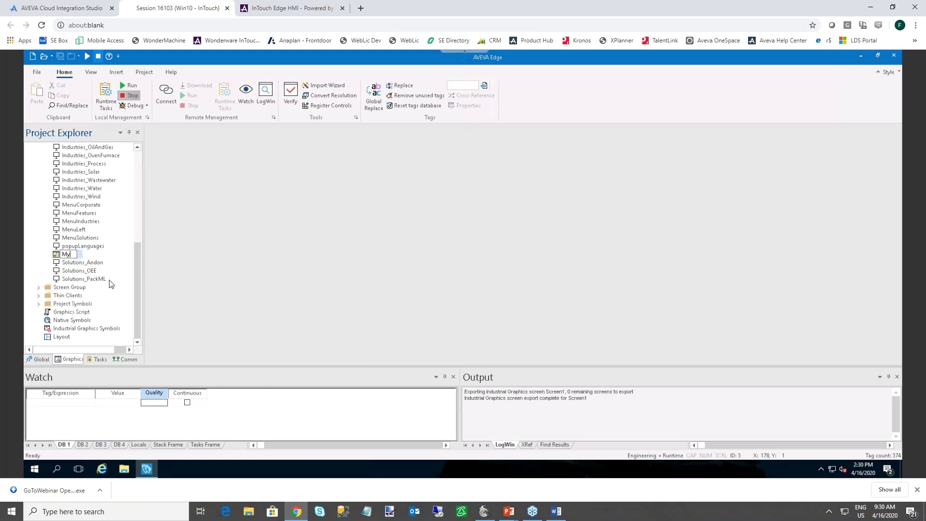
pyautogui.press('Return')
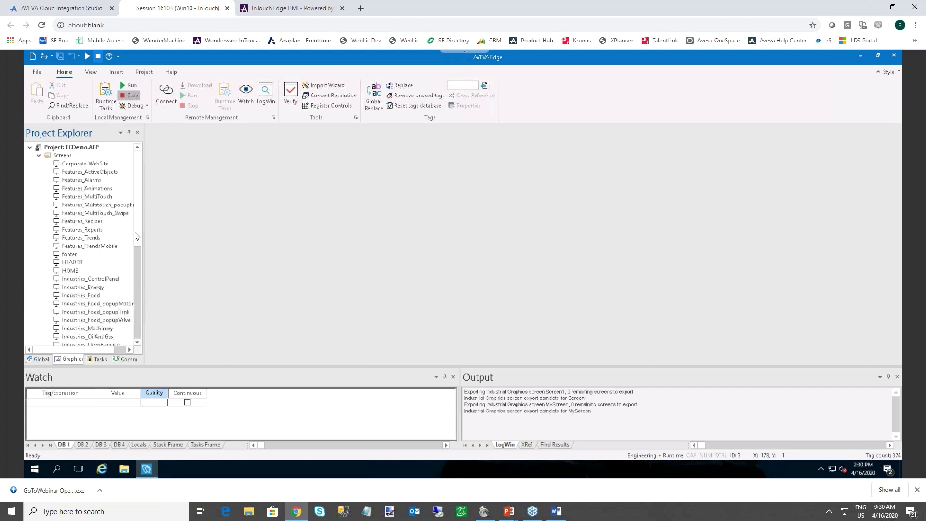
# Select the Industrial Graphics Symbols folder in Project Explorer
pyautogui.moveTo(139, 230); pyautogui.dragTo(137, 338)
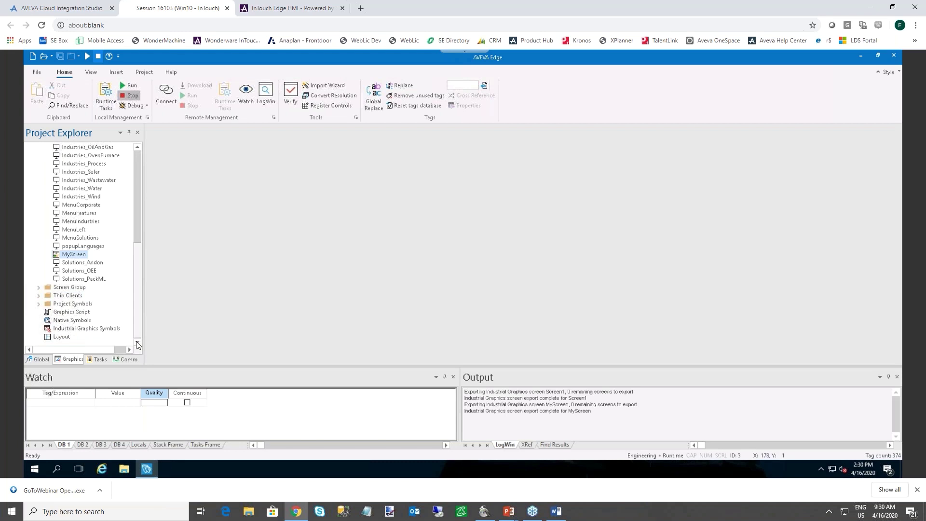
pyautogui.click(68, 320)
pyautogui.click(75, 330)
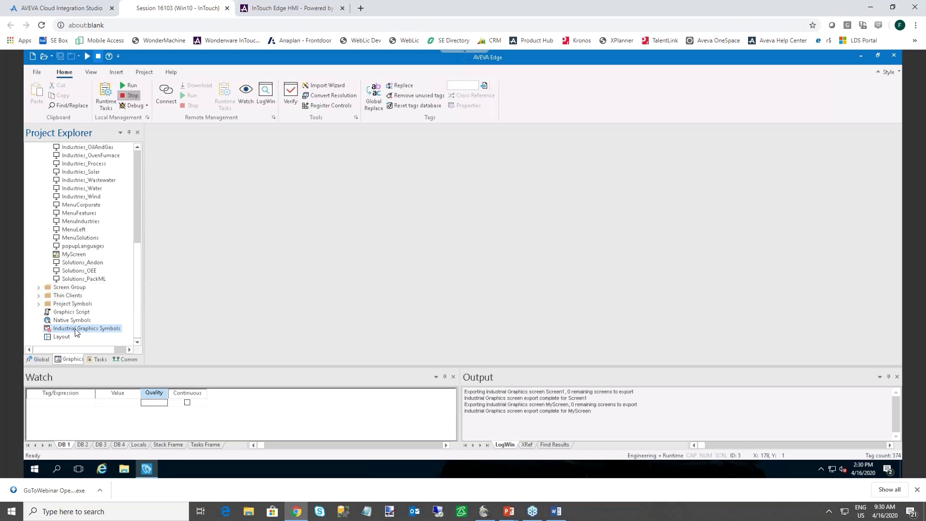
# Preview the ArchestrASymbolLibrary and Situation Awareness import packages, cancel, and return to PowerPoint
pyautogui.rightClick(76, 332)
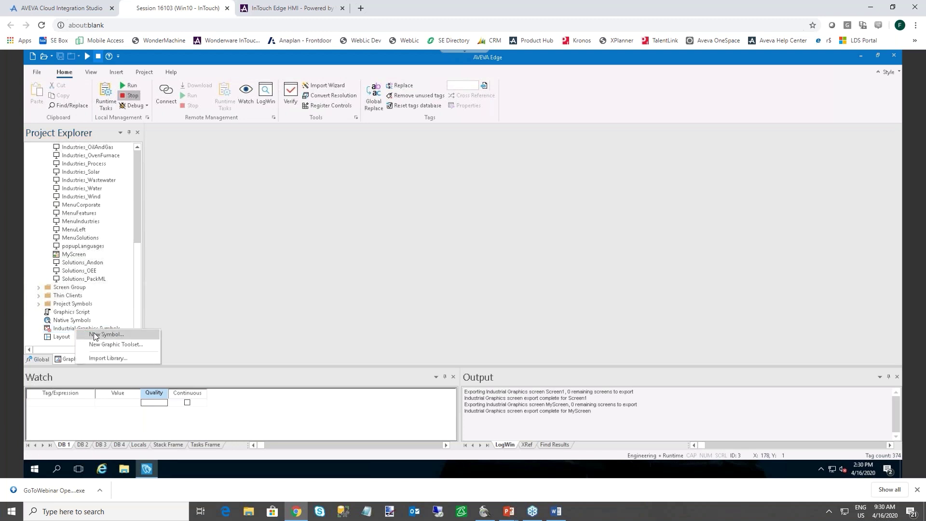
pyautogui.click(106, 357)
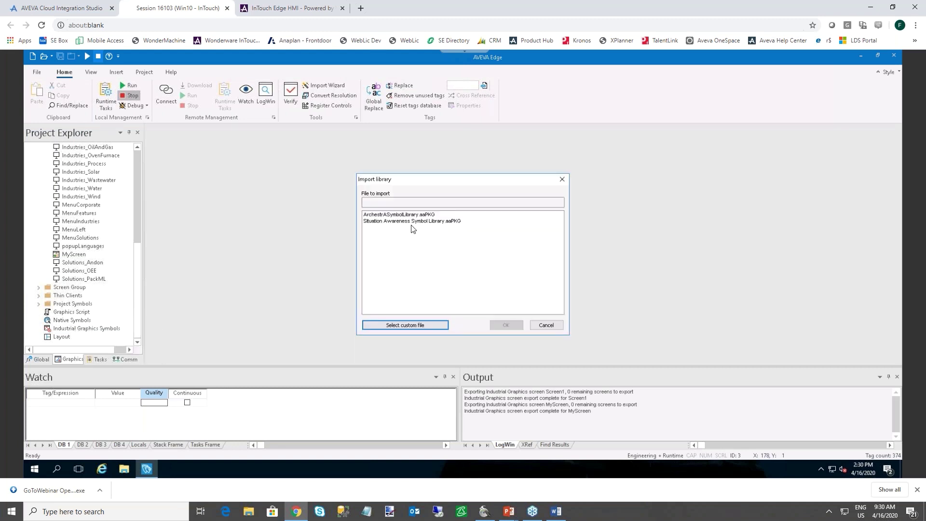
pyautogui.click(412, 215)
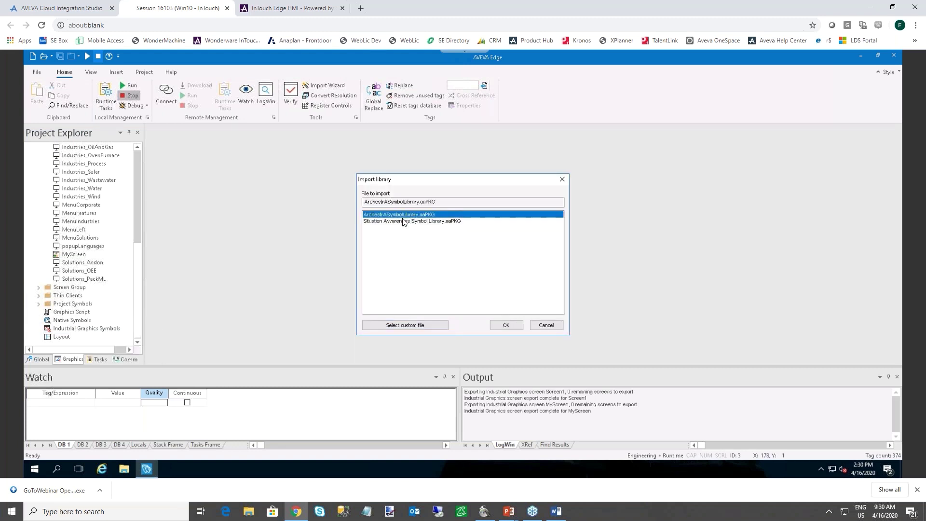
pyautogui.click(399, 222)
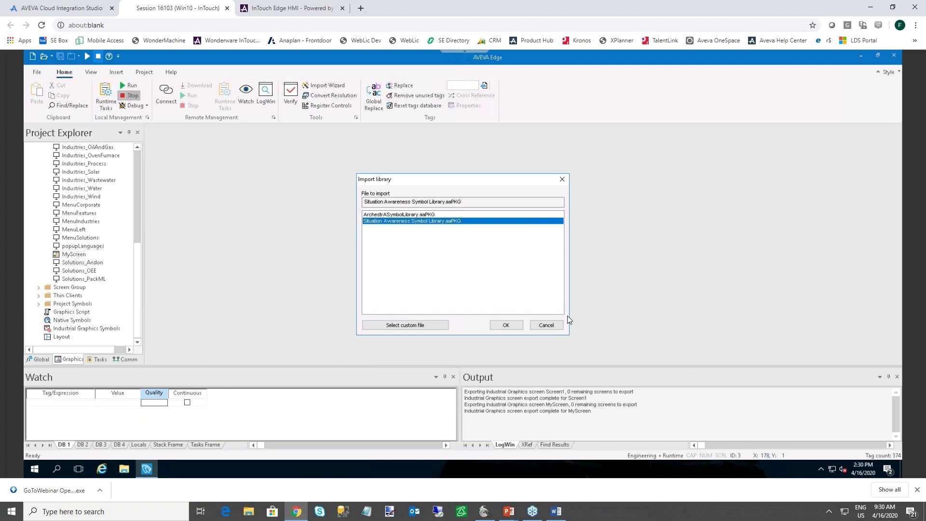
pyautogui.click(546, 325)
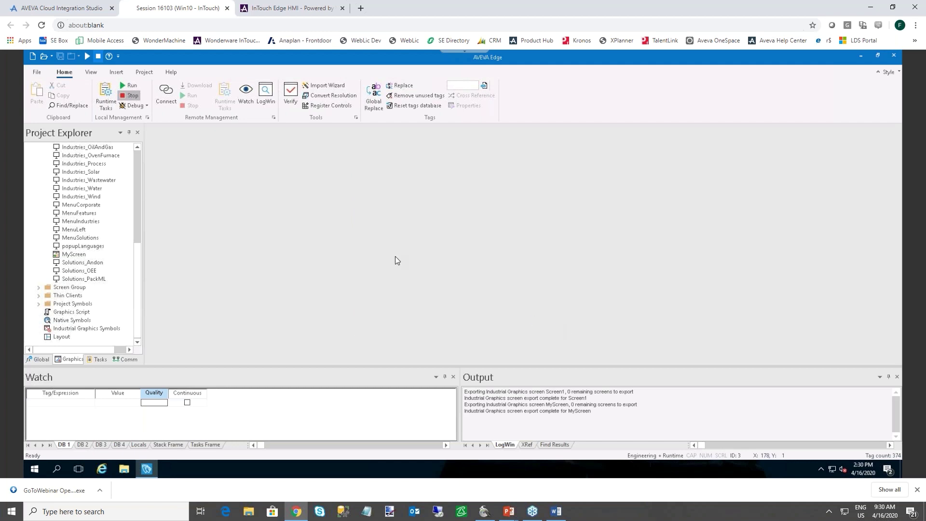
pyautogui.hotkey('alt', 'Tab')
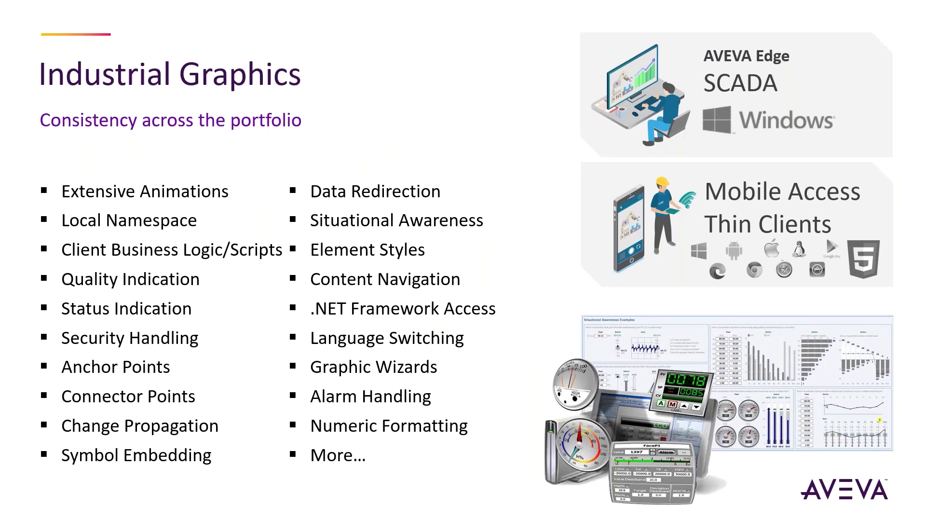